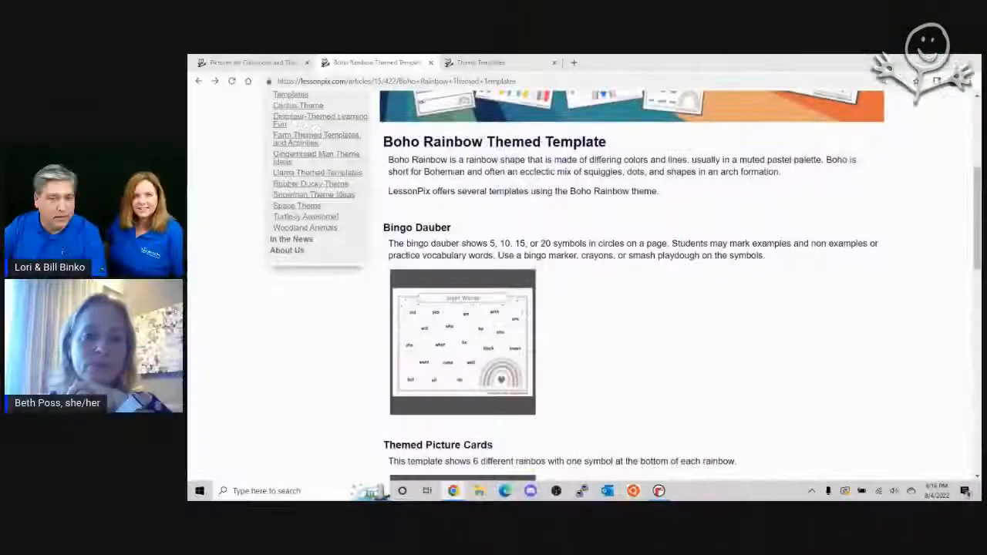
Step: Open the Orange category under Colors in the clip art library
left_click(270, 64)
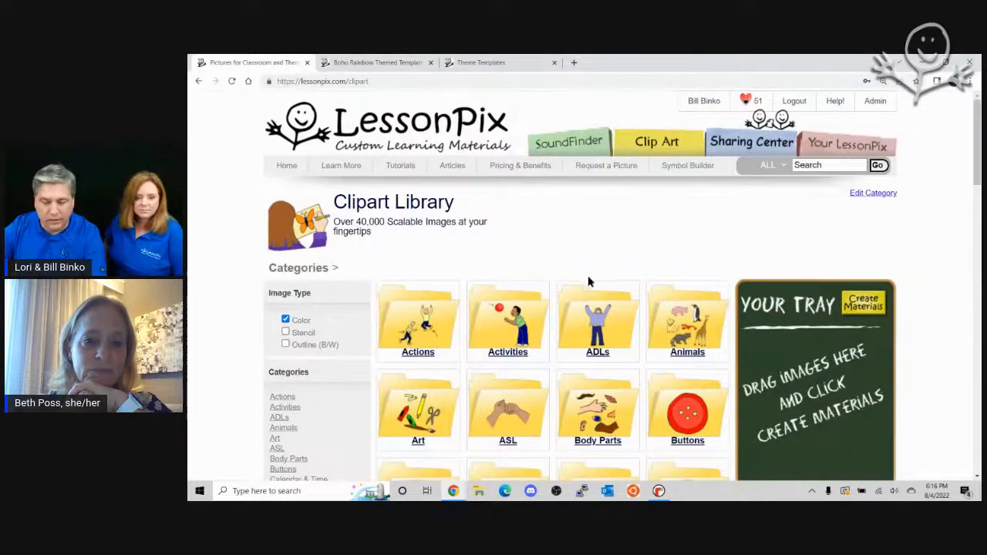
scroll(594, 281, "down", 3)
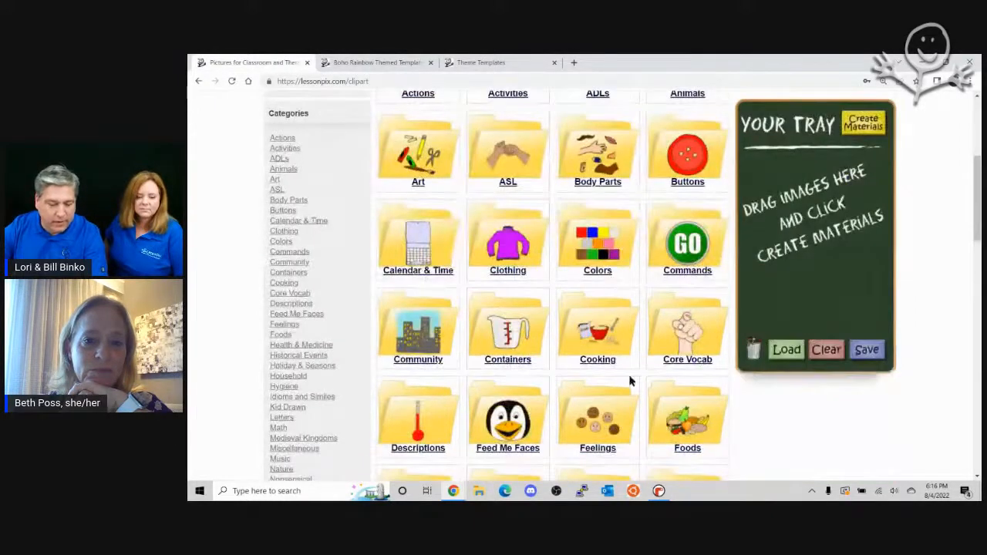
scroll(692, 281, "up", 3)
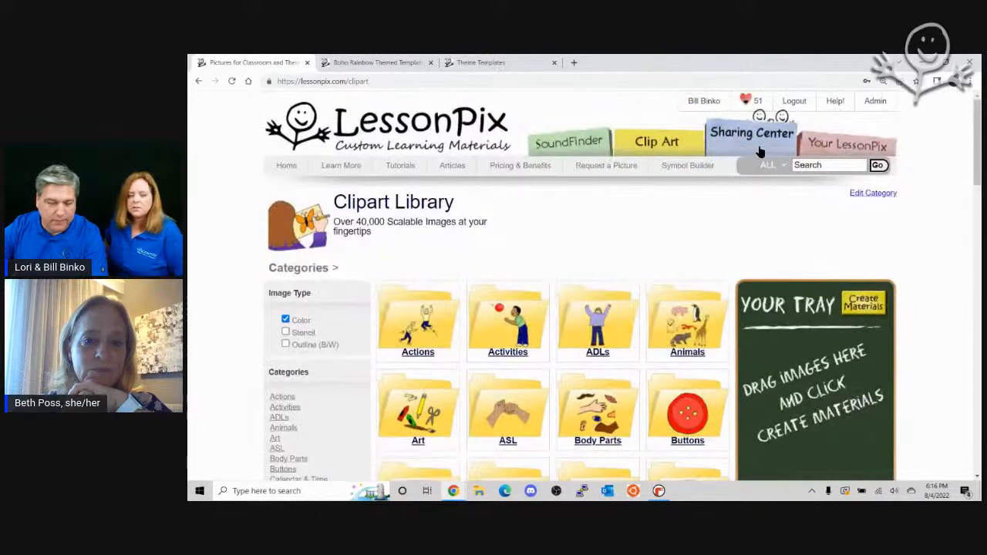
scroll(693, 217, "down", 3)
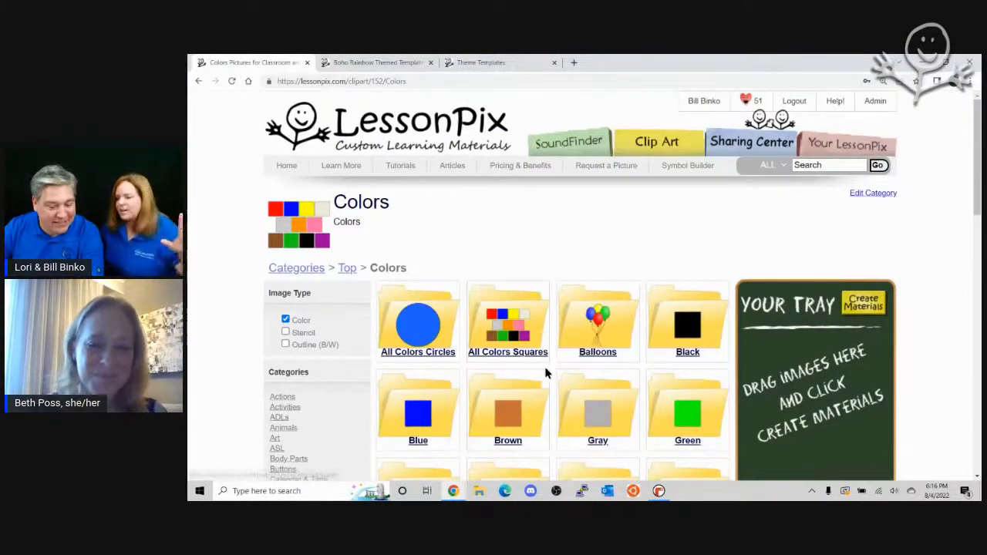
scroll(551, 362, "down", 3)
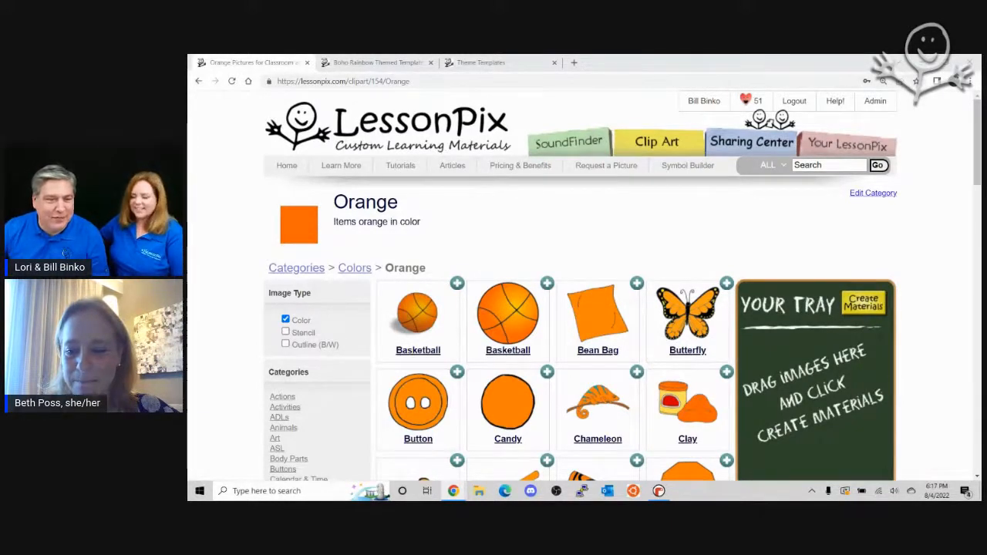
Step: Return to the Colors category, reopen its Orange subcategory and look through the pictures
left_click(358, 271)
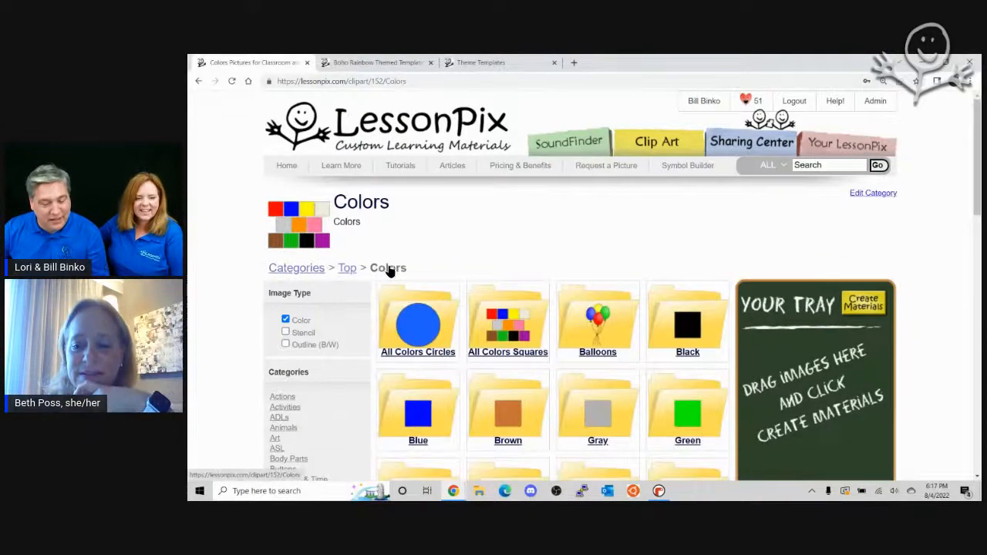
scroll(617, 270, "down", 3)
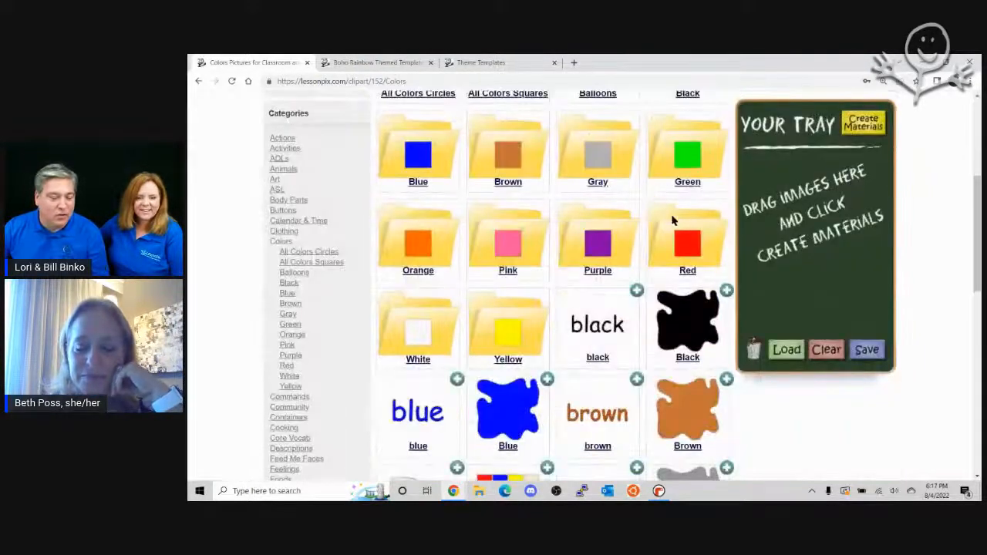
left_click(429, 245)
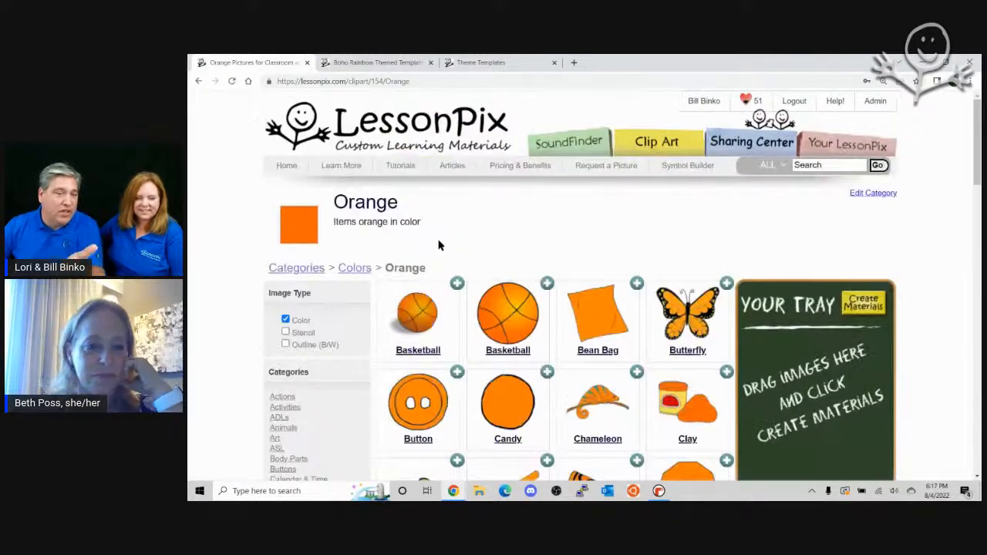
scroll(478, 251, "down", 3)
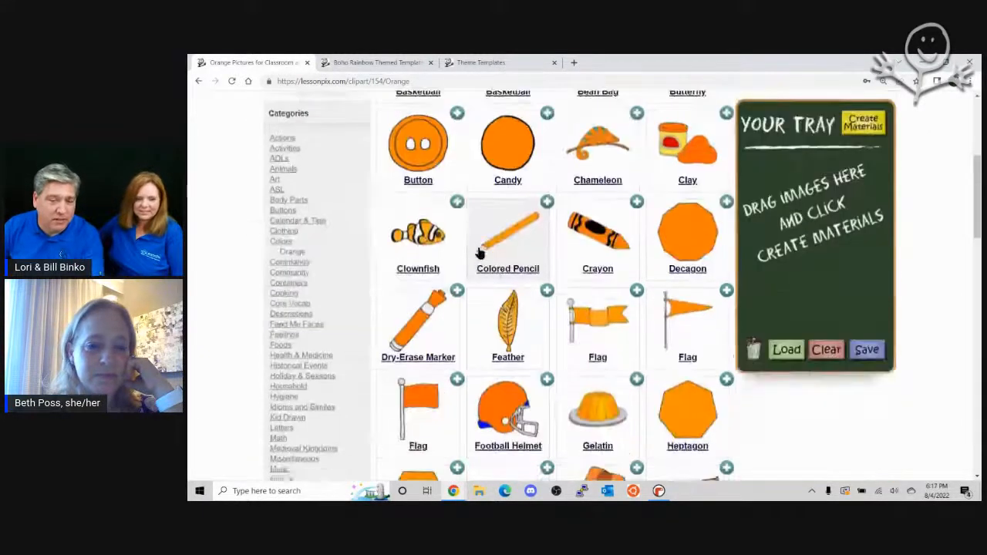
scroll(496, 264, "up", 3)
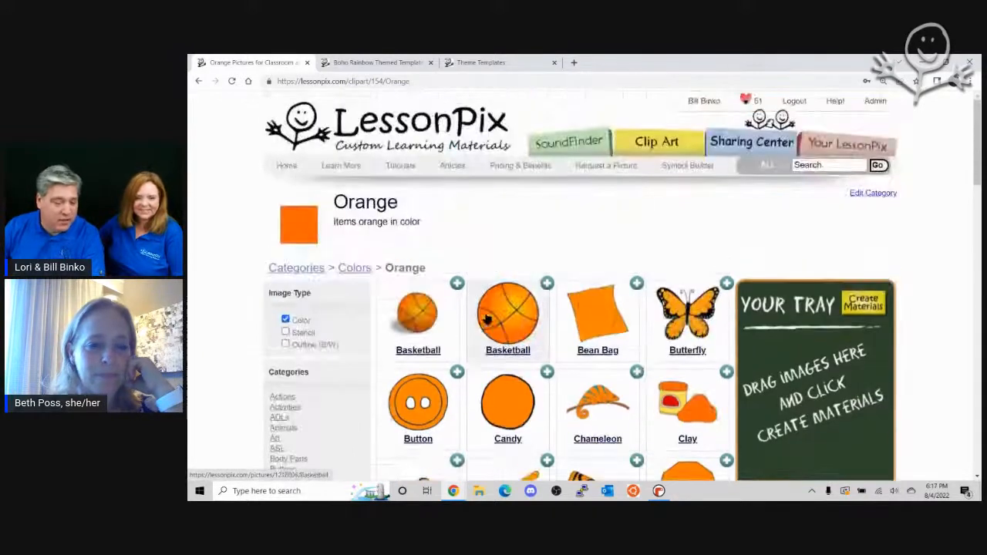
Step: Add the small basketball, butterfly, clay, crayon, feather and football helmet pictures to the tray
left_click_drag(418, 315, 786, 361)
left_click_drag(687, 314, 788, 356)
scroll(785, 391, "down", 3)
left_click_drag(687, 150, 809, 300)
left_click_drag(613, 265, 805, 277)
left_click_drag(545, 346, 829, 263)
left_click_drag(504, 417, 774, 262)
Step: Add the life jacket, orange rose and popsicle pictures to the tray
scroll(425, 423, "down", 3)
left_click_drag(622, 274, 798, 258)
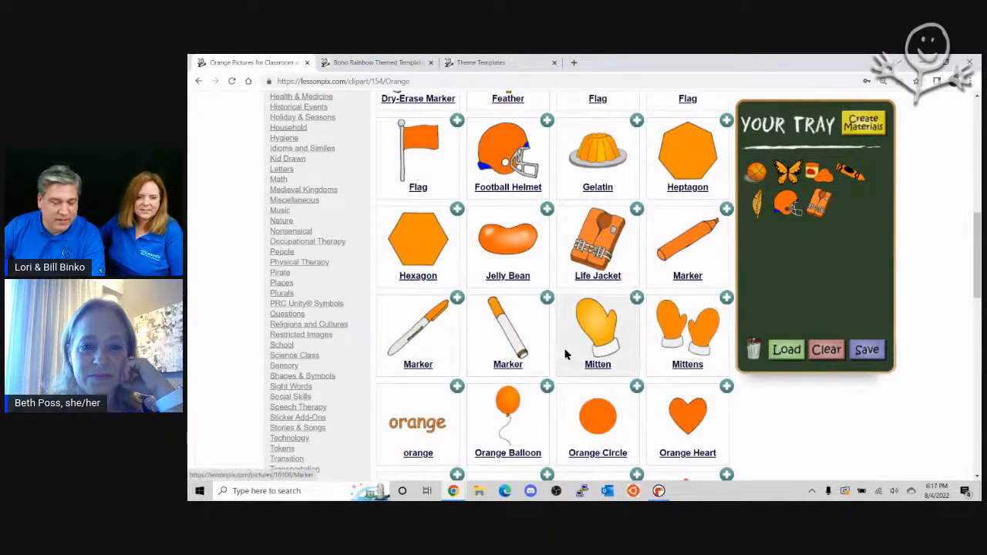
scroll(590, 363, "down", 3)
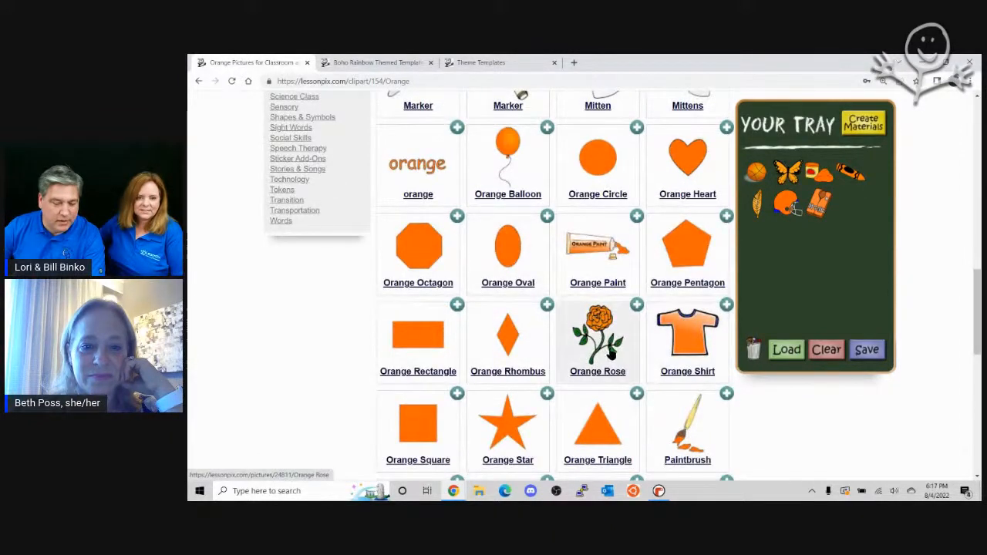
left_click_drag(605, 348, 763, 255)
scroll(668, 330, "down", 3)
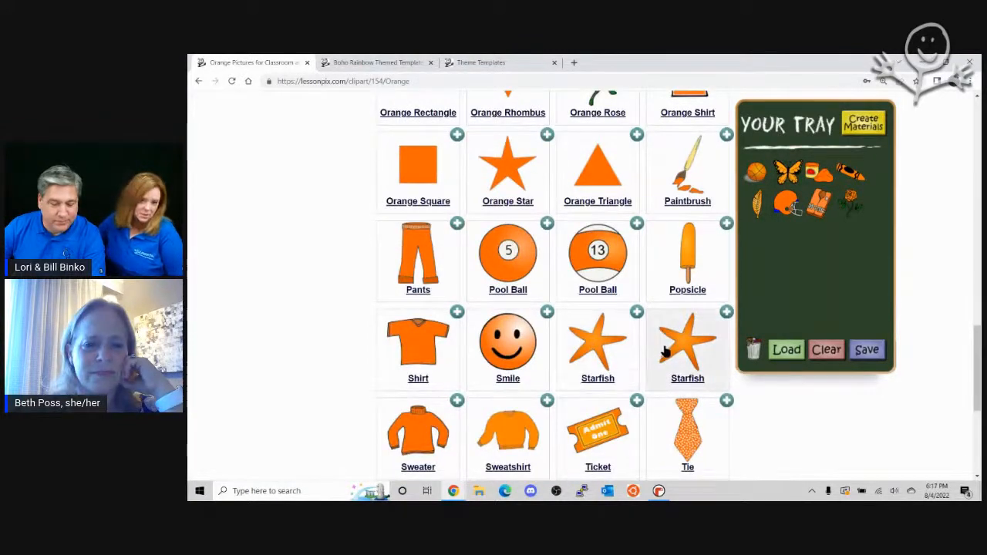
left_click_drag(687, 254, 758, 232)
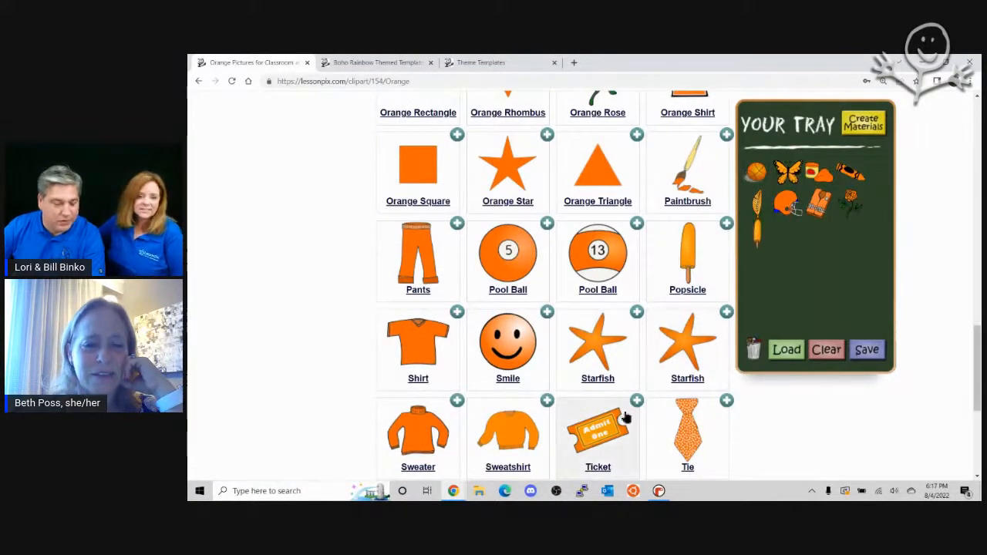
Step: Add the yarn and the number 5 pool ball pictures to the tray
scroll(667, 429, "down", 3)
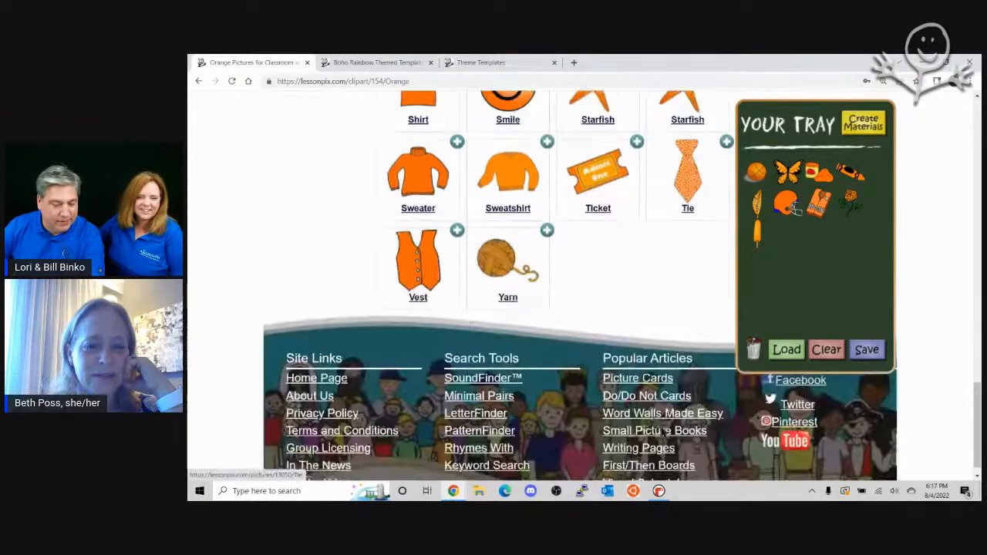
left_click_drag(538, 287, 787, 254)
scroll(683, 291, "up", 3)
left_click_drag(505, 256, 846, 255)
scroll(851, 255, "up", 3)
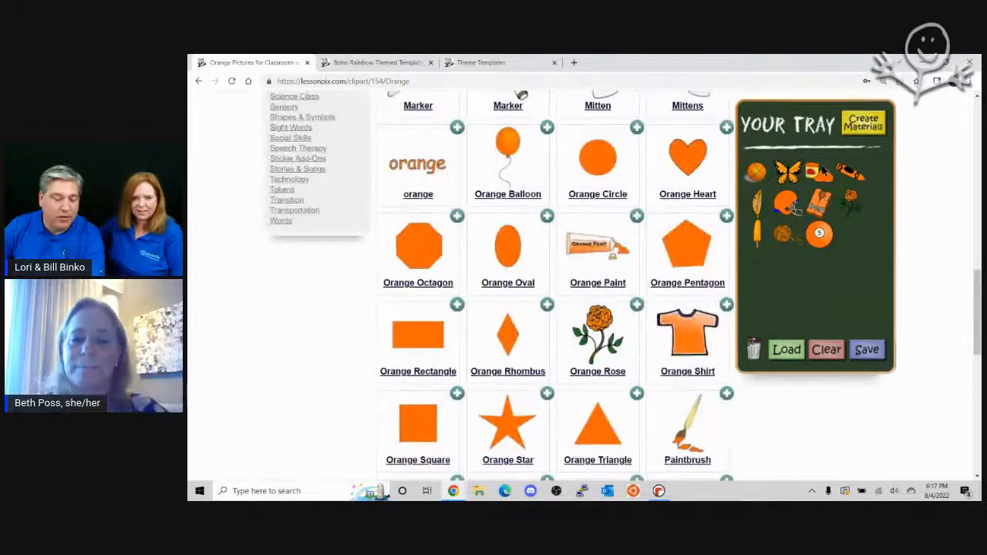
Step: Start creating materials from the tray and choose Bingo Dauber Pages as the material type
left_click(862, 126)
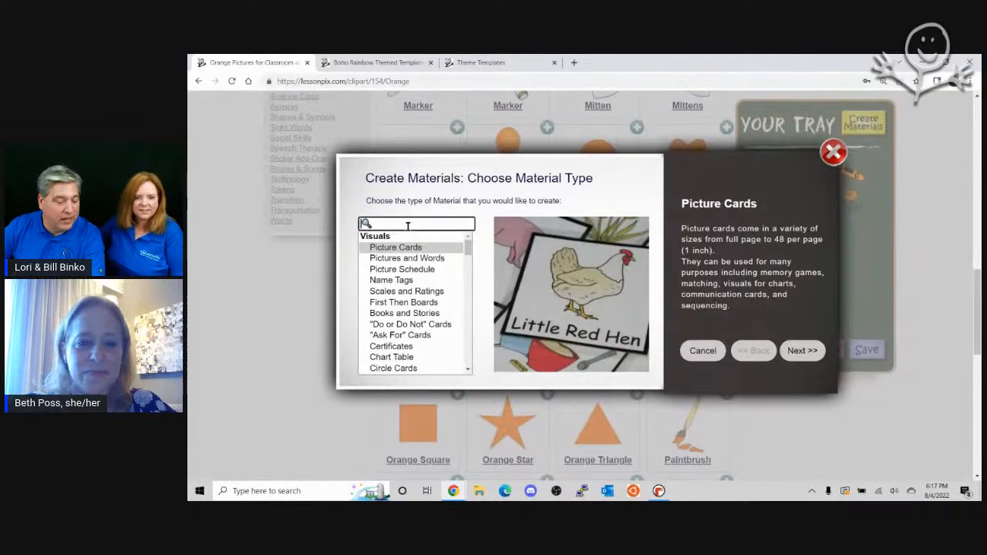
type("da")
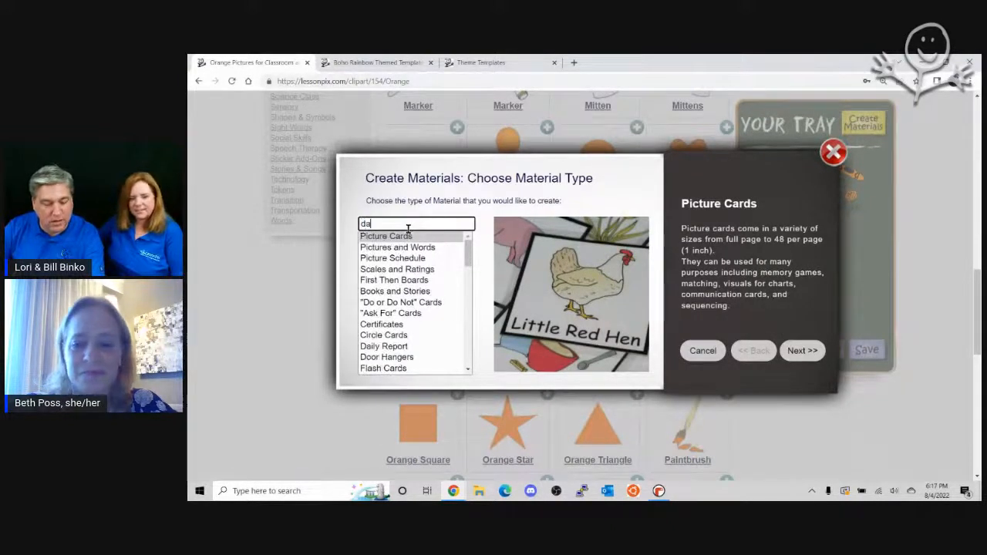
type("u")
left_click(415, 236)
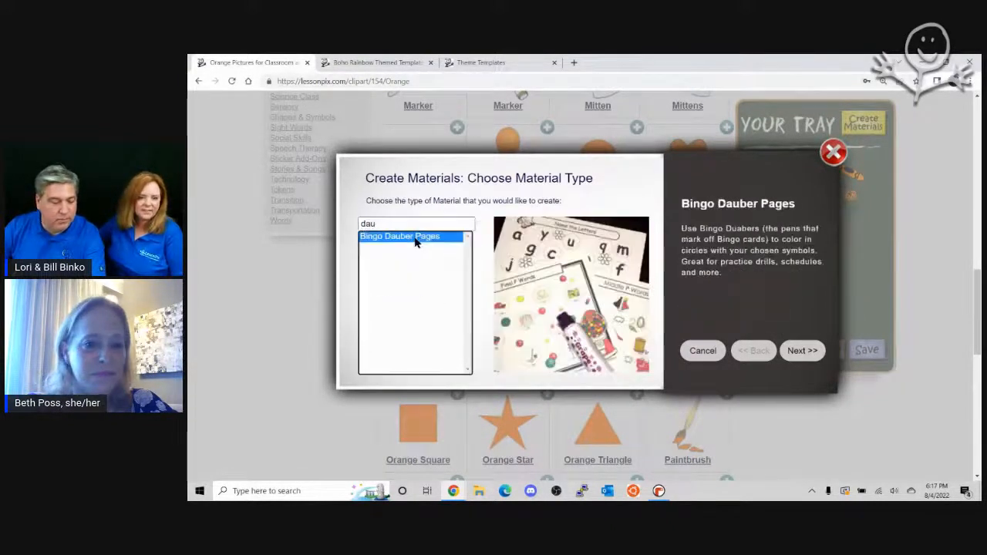
left_click(802, 351)
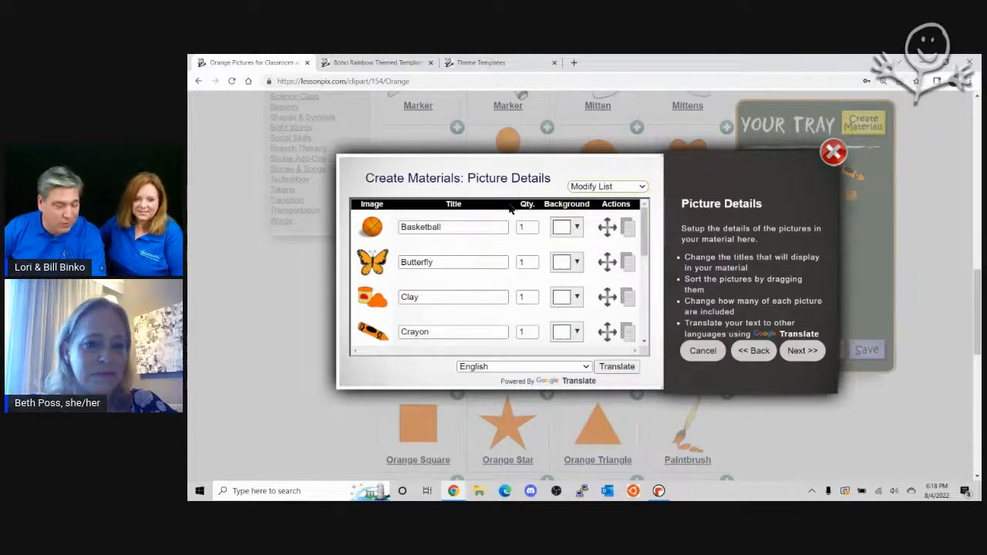
Step: Keep English as the language of the picture titles and continue to the material options
left_click(565, 367)
left_click(563, 360)
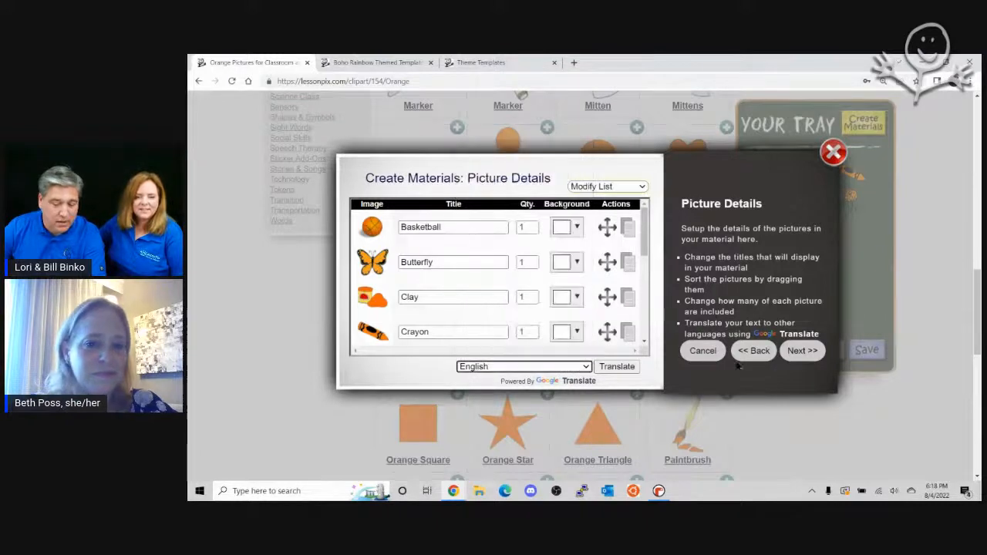
left_click(793, 351)
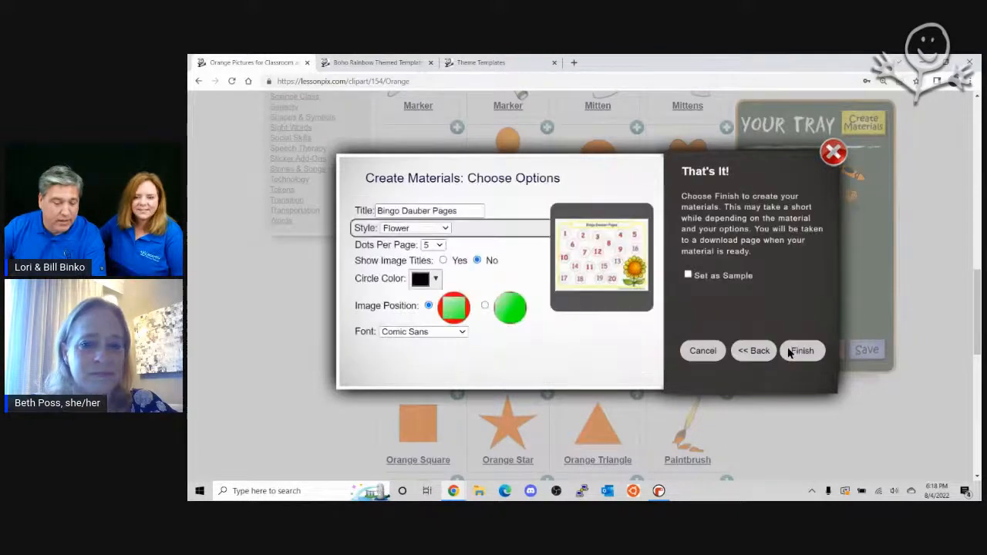
Step: Preview the page styles from Apple through Butterfly and set the style to Boho Rainbow
left_click(392, 230)
scroll(416, 293, "up", 2)
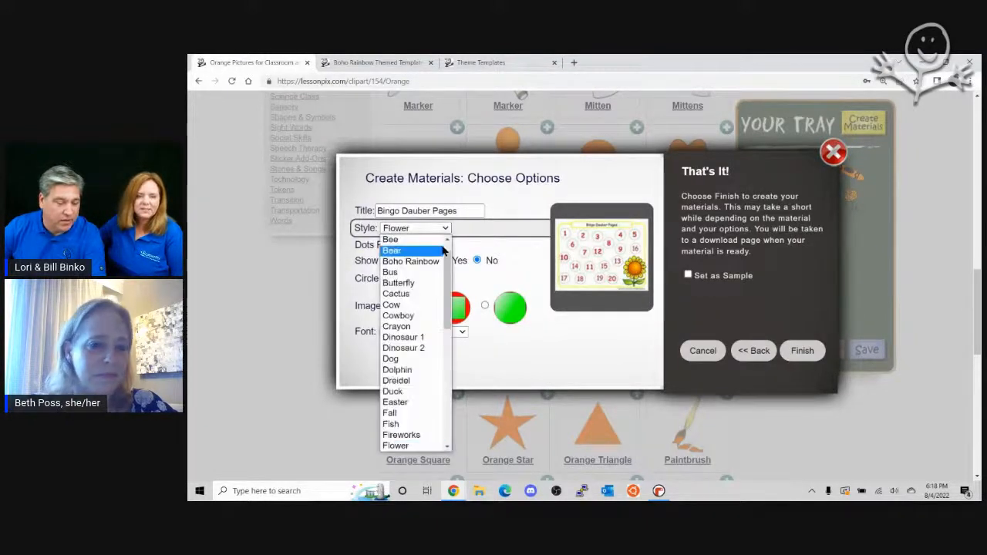
left_click(413, 241)
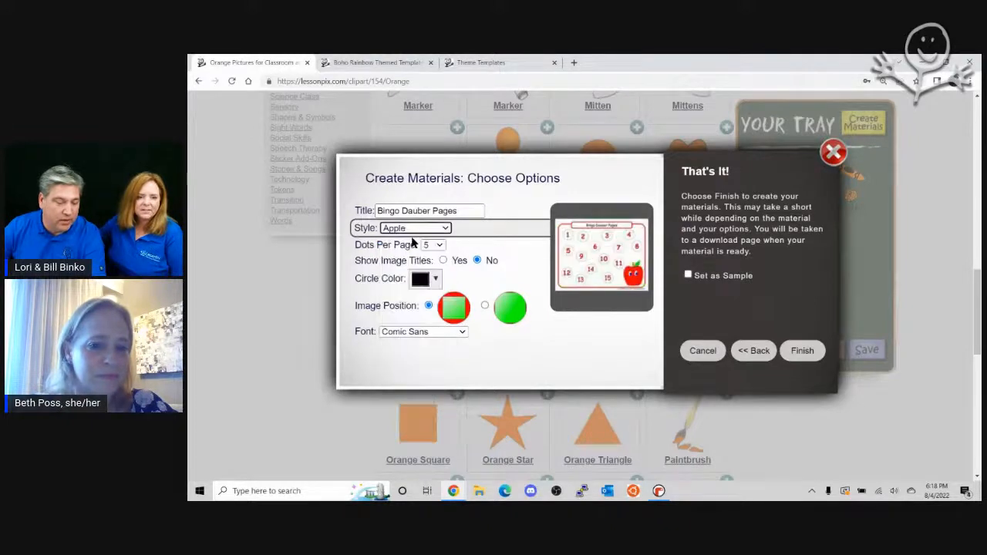
key("Down")
key("Down")
key("Down")
key("Down")
key("Down")
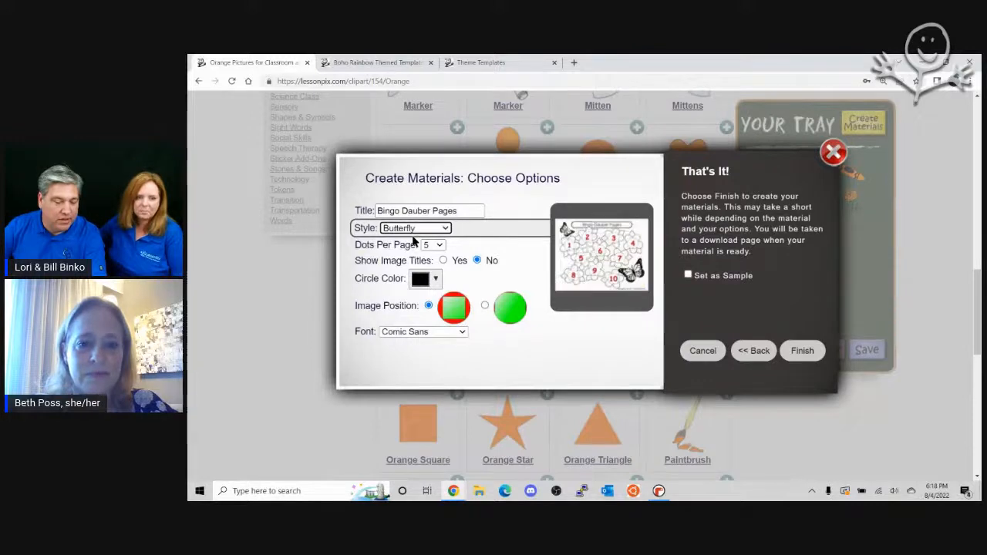
key("Down")
key("Down")
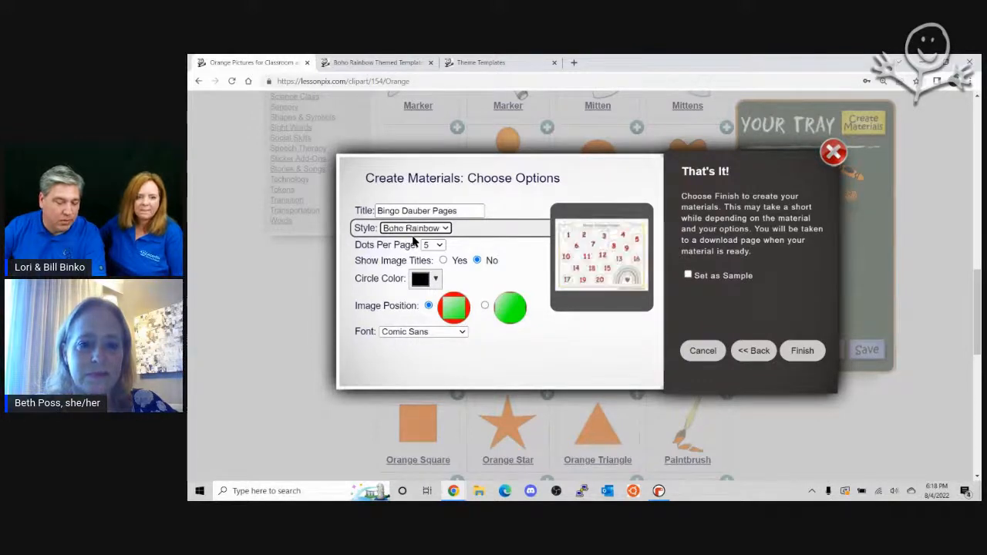
Step: Set the Bingo Dauber page style to Rocket to preview it
left_click(415, 232)
left_click(415, 229)
left_click(415, 229)
left_click_drag(448, 279, 458, 406)
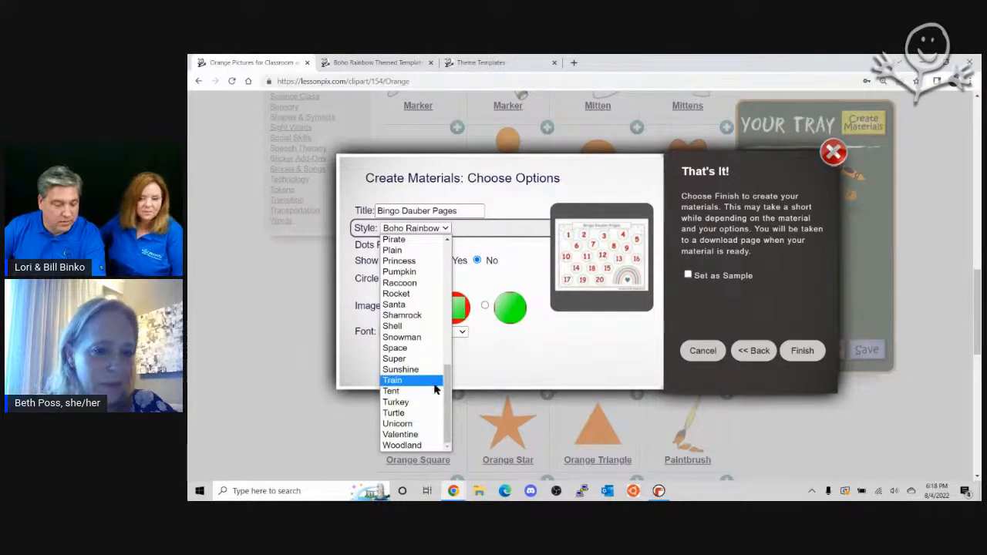
left_click(408, 295)
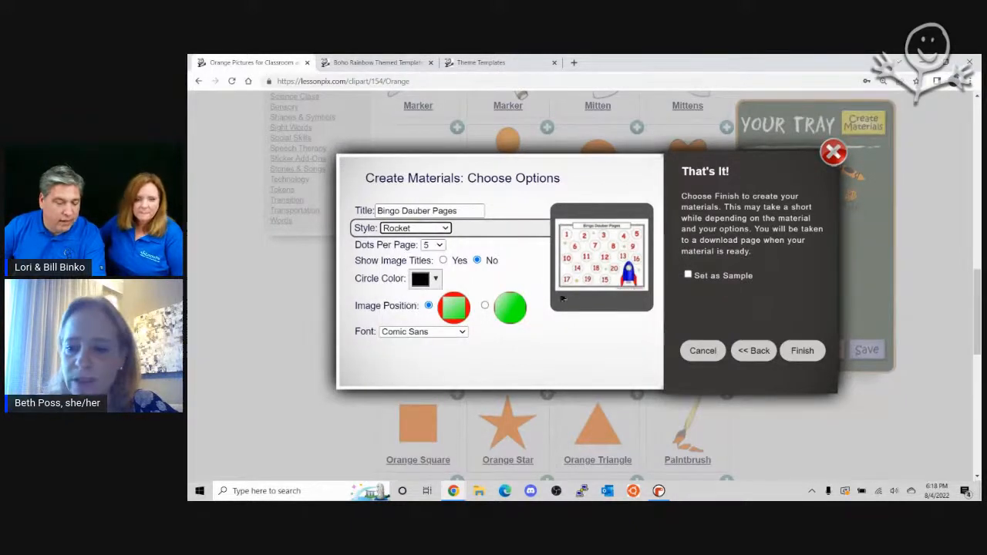
Step: Preview the Pirate page style and change the style to Plain
left_click(445, 228)
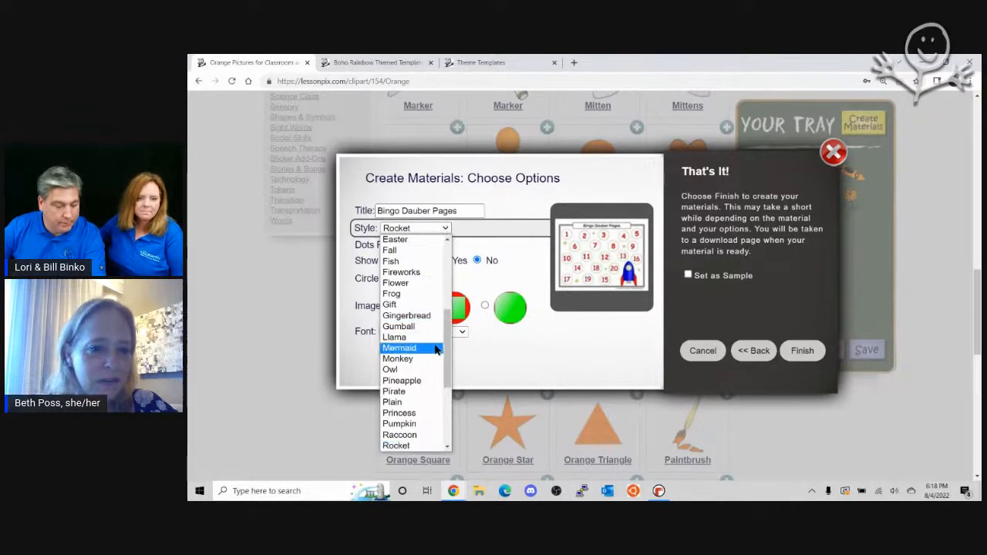
left_click(428, 391)
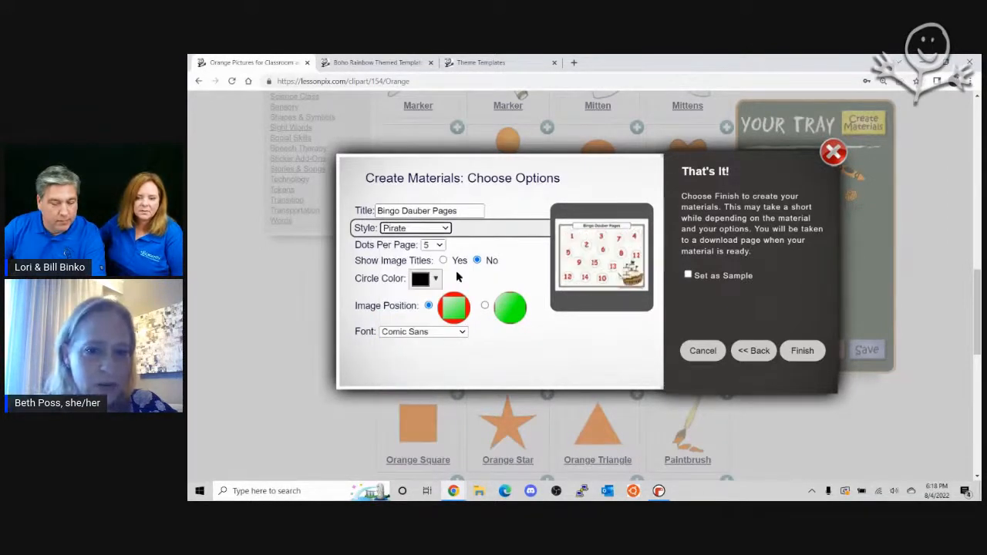
left_click(442, 228)
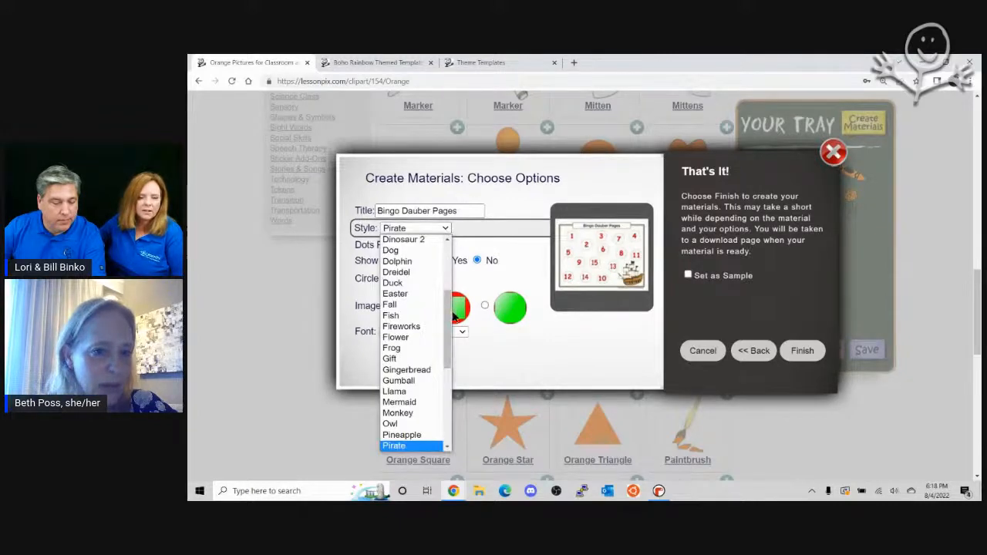
left_click_drag(446, 299, 461, 393)
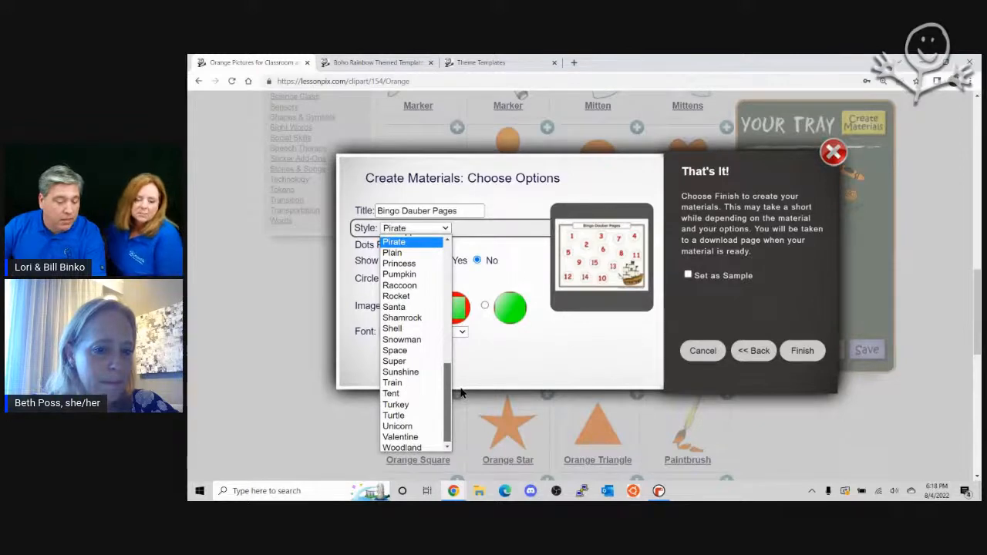
left_click(395, 255)
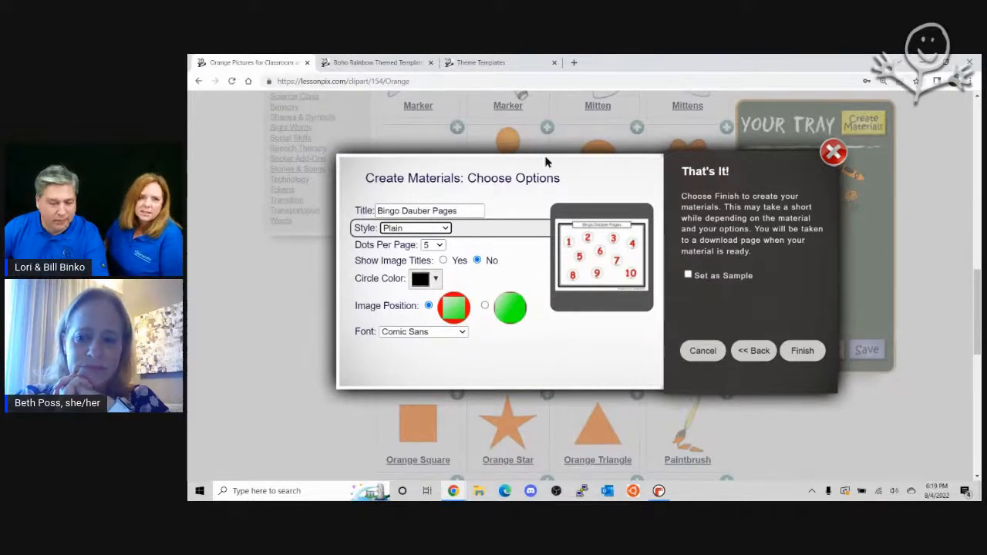
Step: Set the Bingo Dauber page style to Fireworks
left_click(446, 229)
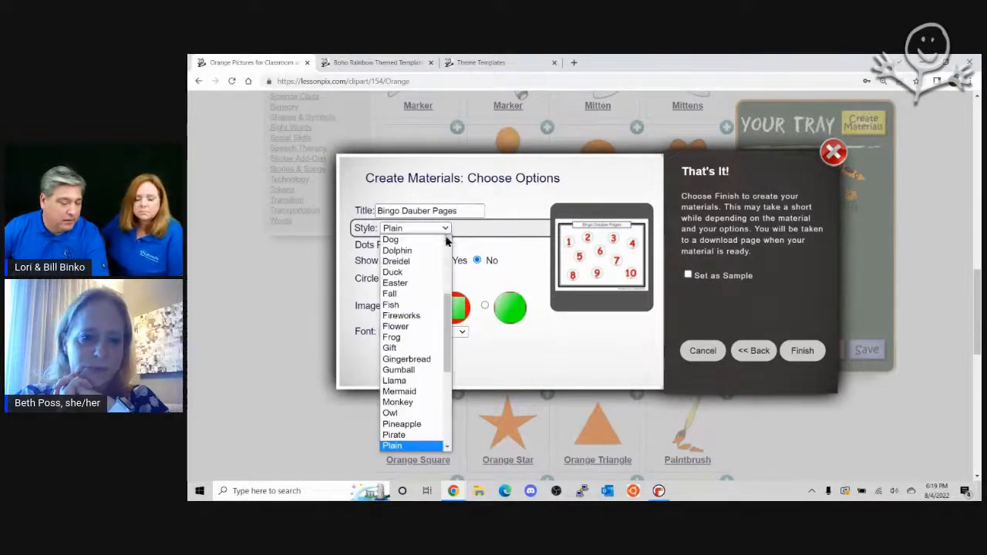
left_click(420, 316)
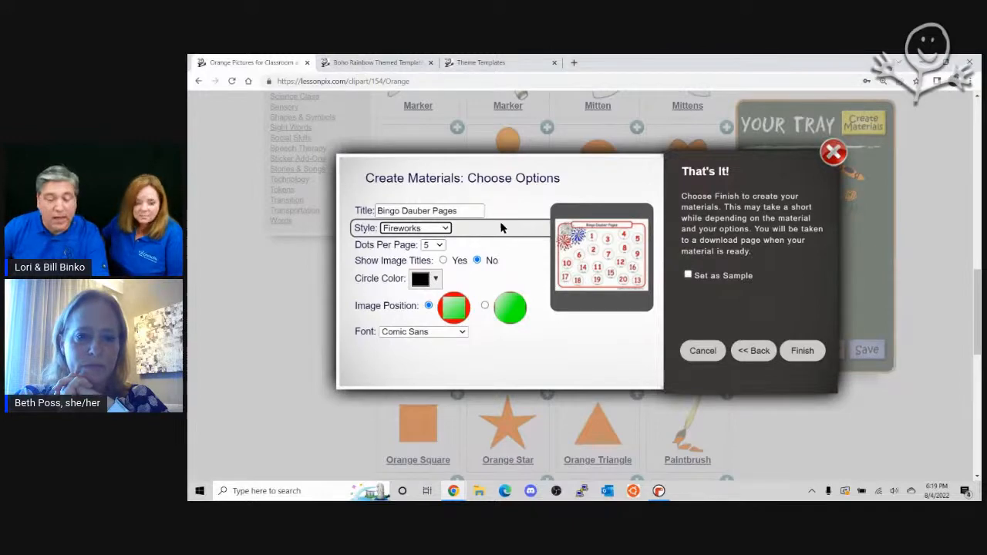
Step: Change the material type from Bingo Dauber Pages to Picture Schedule and proceed to its options, leaving the picture details as they are
left_click(753, 350)
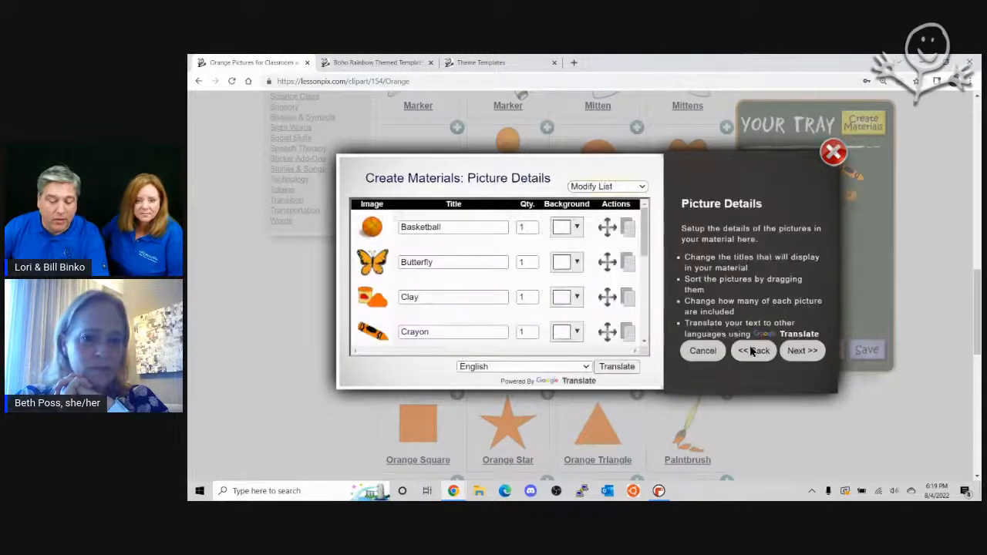
left_click(754, 351)
left_click(414, 269)
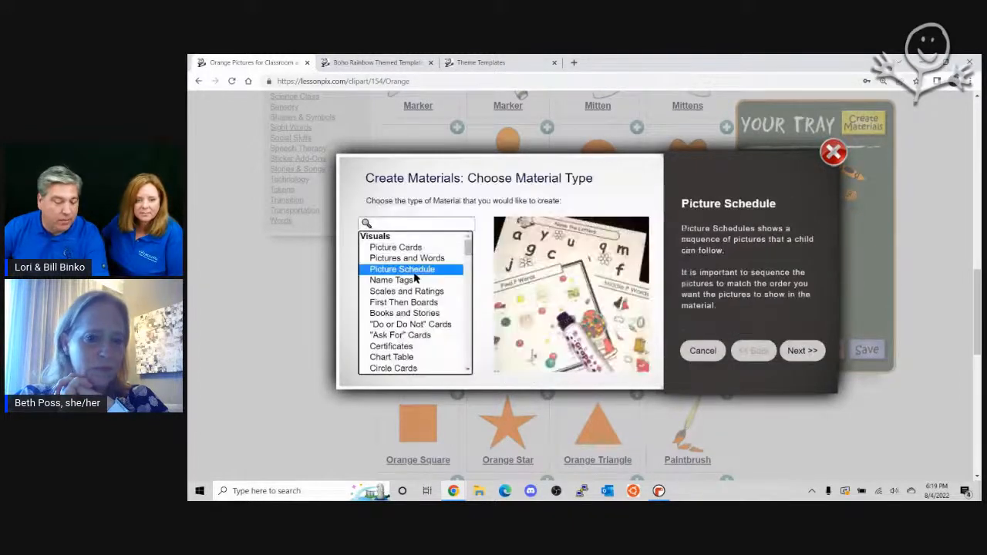
left_click(797, 351)
left_click(800, 351)
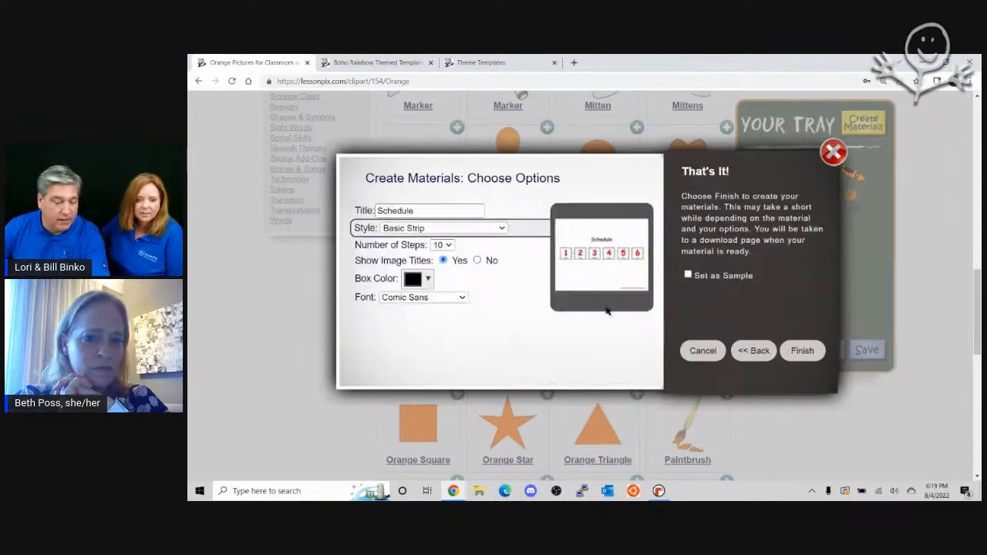
Step: Preview the Stairs style for the picture schedule and change the style to Mermaid
left_click(440, 229)
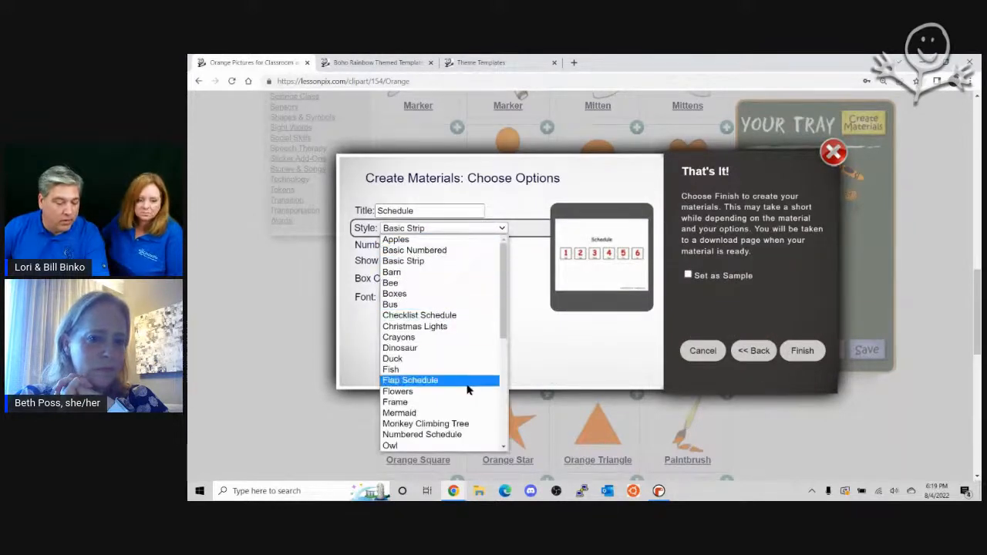
scroll(435, 363, "down", 5)
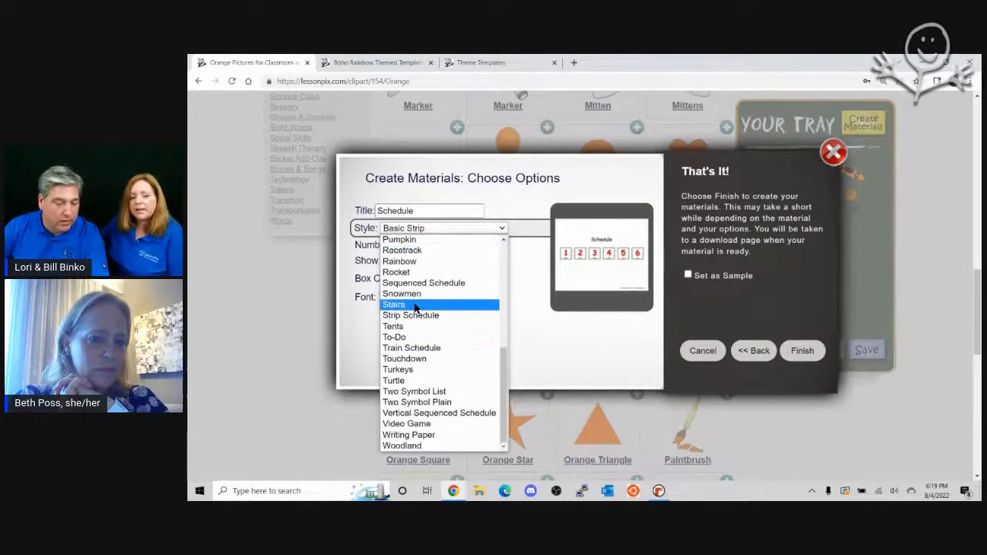
left_click(414, 306)
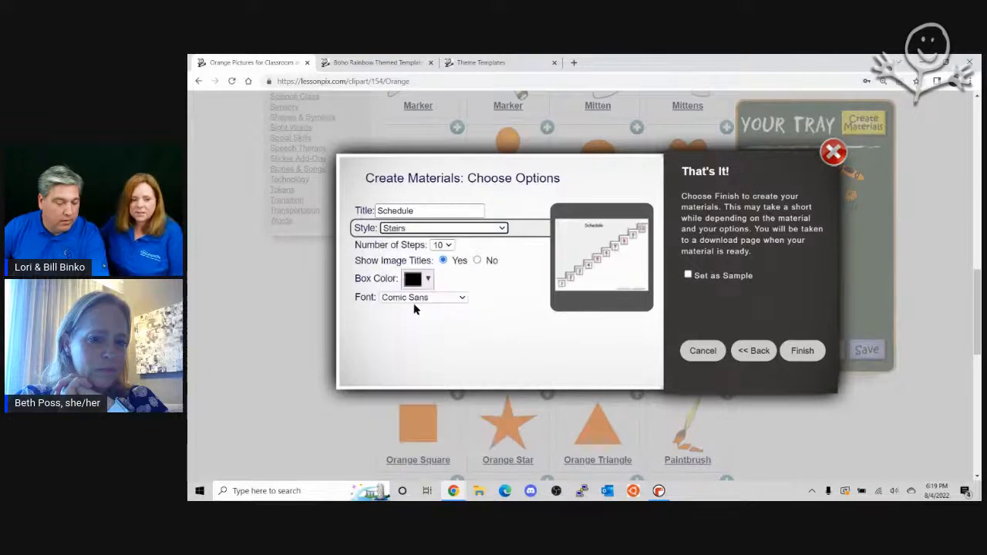
left_click(429, 228)
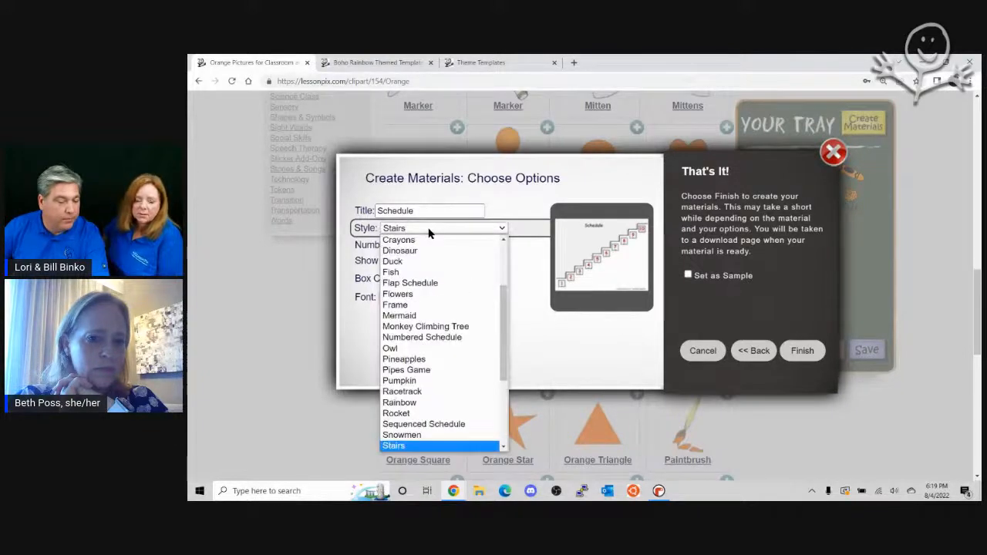
left_click(438, 317)
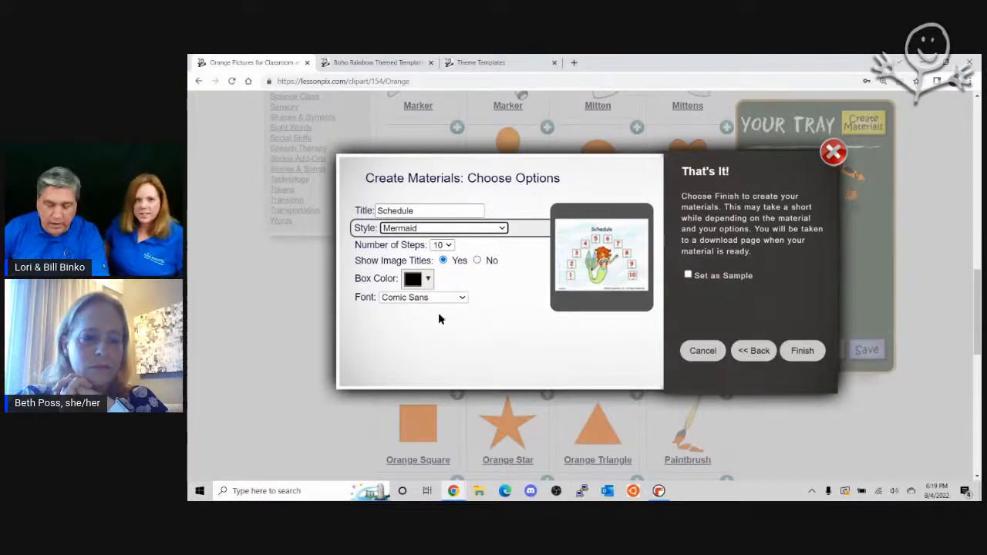
Step: Return to the material type choice, search for "them" and select Themed Mats
left_click(753, 350)
left_click(754, 351)
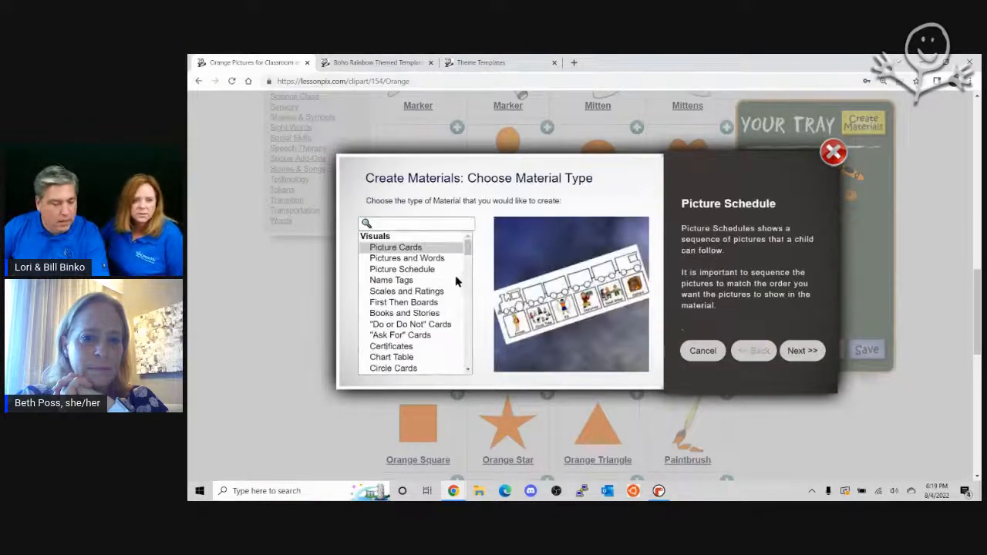
left_click(414, 224)
type("them")
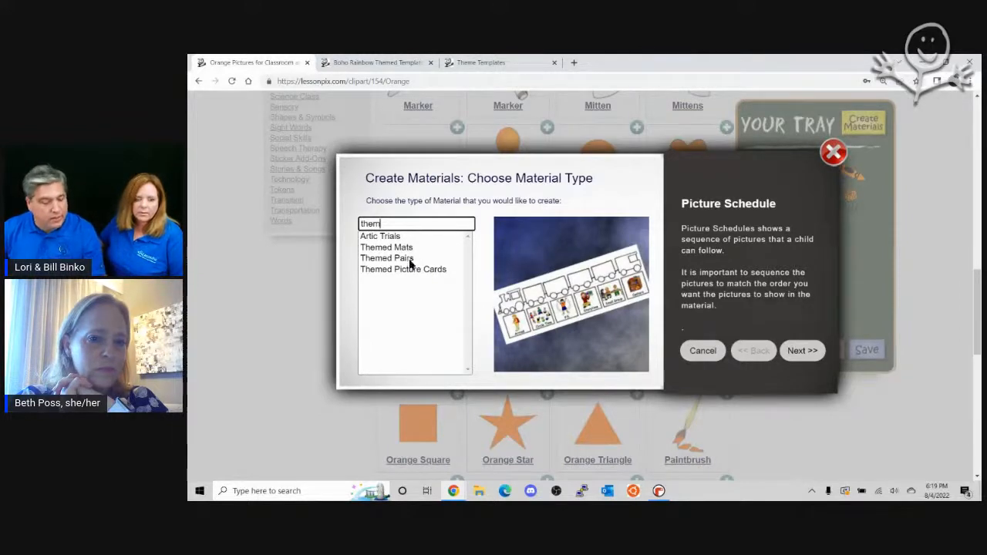
left_click(407, 248)
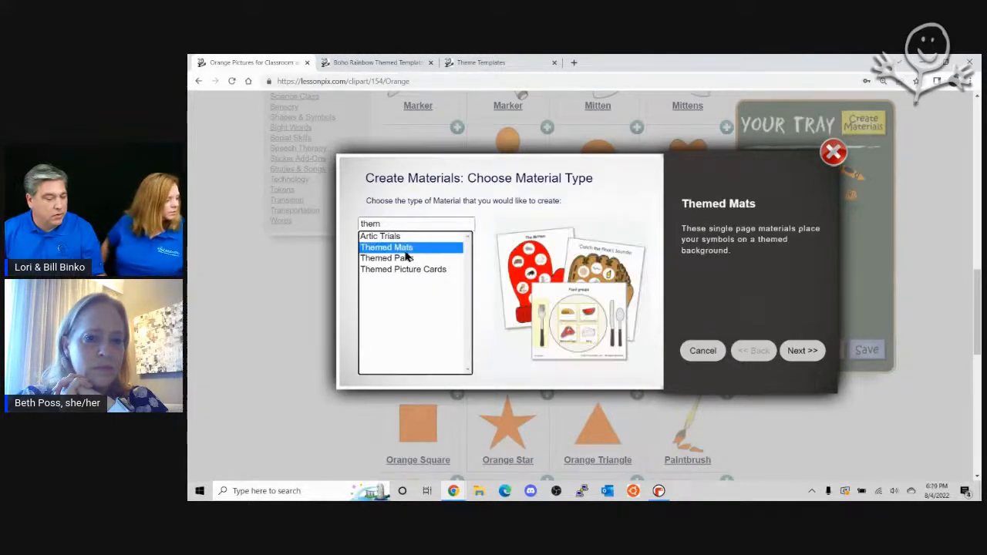